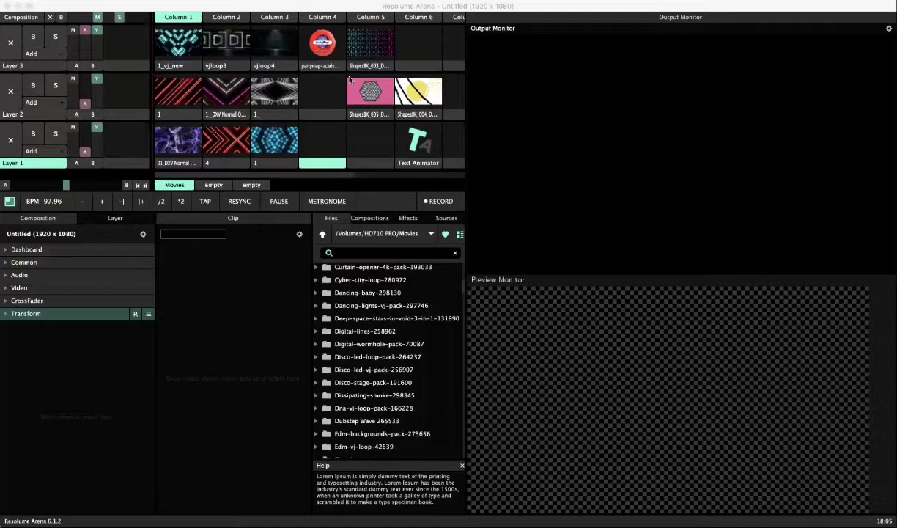
# - Launch the PartyMap logo, move the text clip to Layer 3 Column 6, and trigger 01_DXV
pyautogui.click(323, 49)
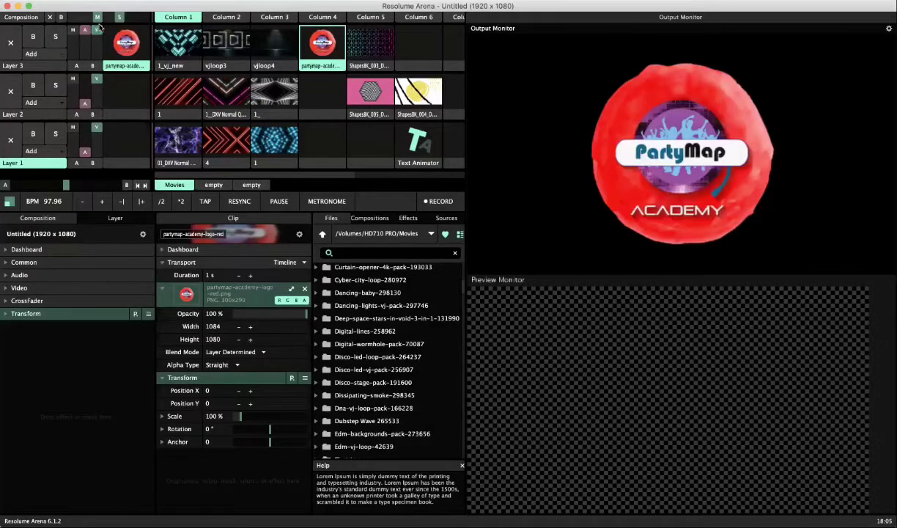
pyautogui.click(412, 163)
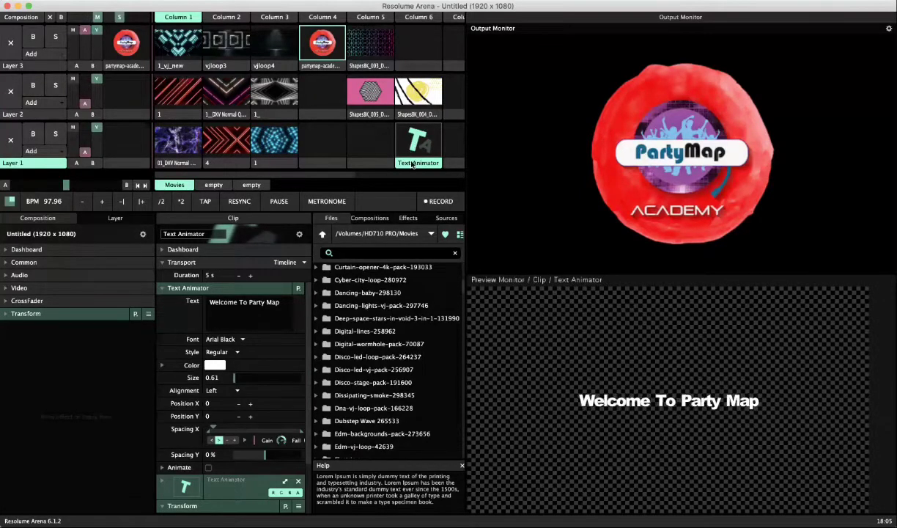
pyautogui.moveTo(415, 144); pyautogui.dragTo(417, 51)
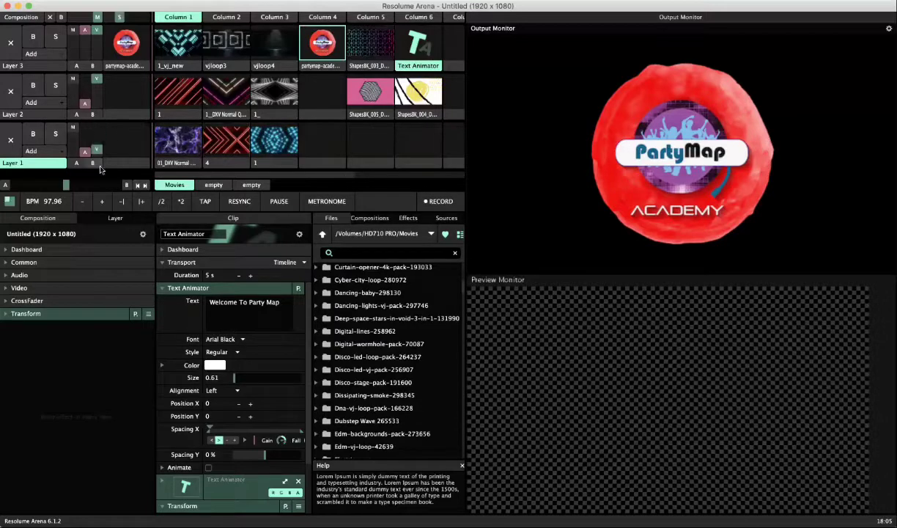
pyautogui.click(175, 138)
# - Toggle Layer 1's video off and back on, then trigger the Welcome To Party Map text
pyautogui.click(96, 151)
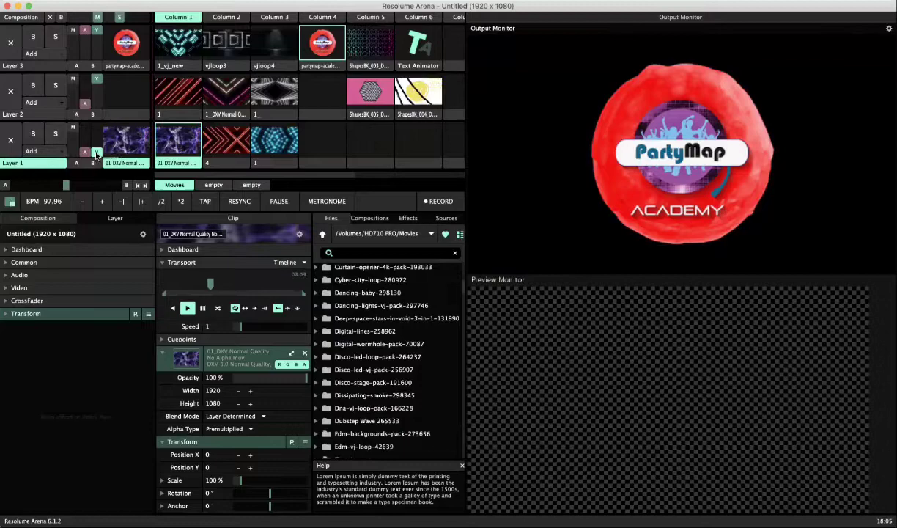
pyautogui.click(97, 151)
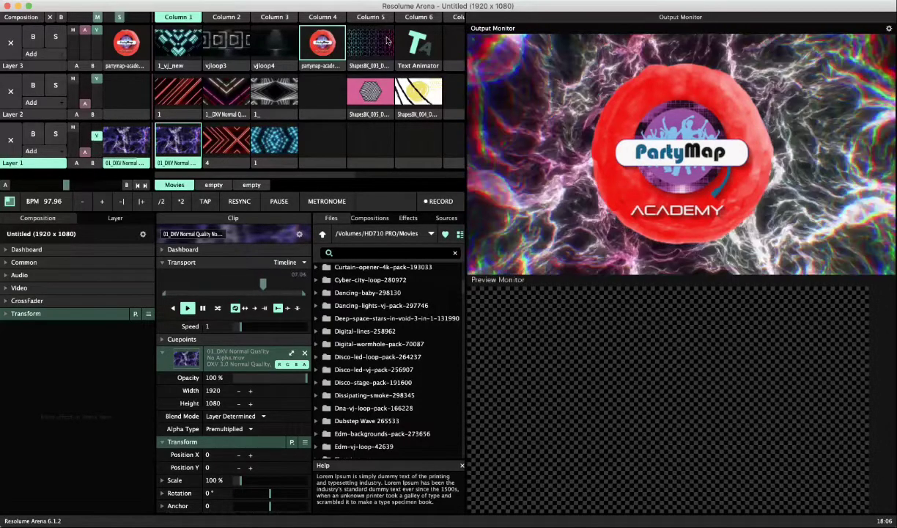
pyautogui.click(409, 50)
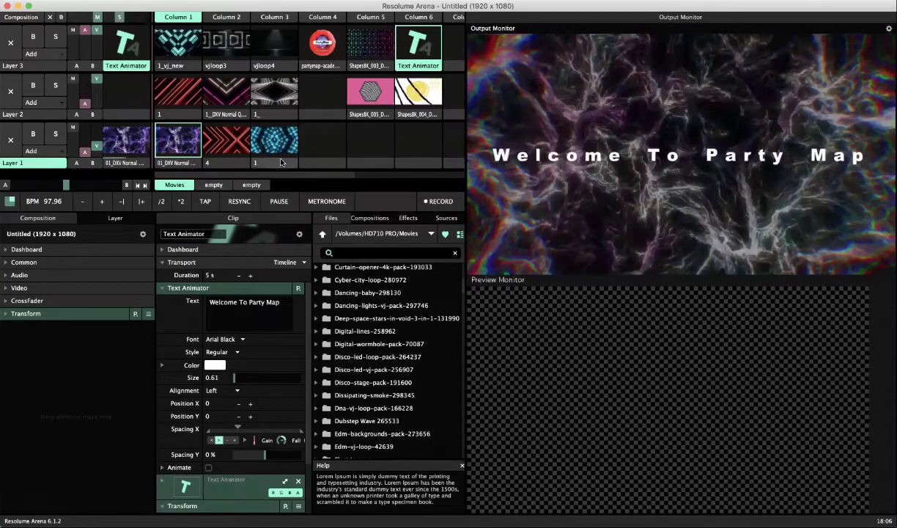
# - Switch the cyan dots clip's transport to BPM Sync and tap the tempo to 72.85 BPM
pyautogui.click(274, 162)
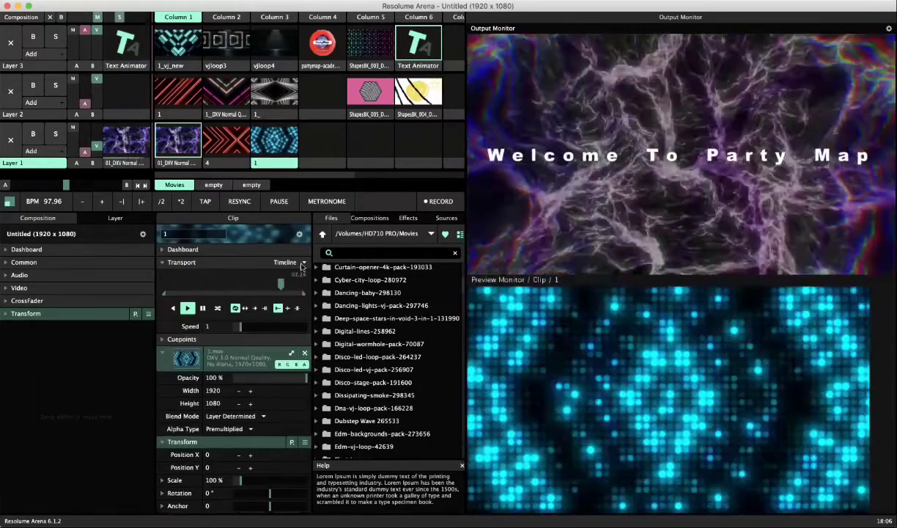
pyautogui.click(289, 261)
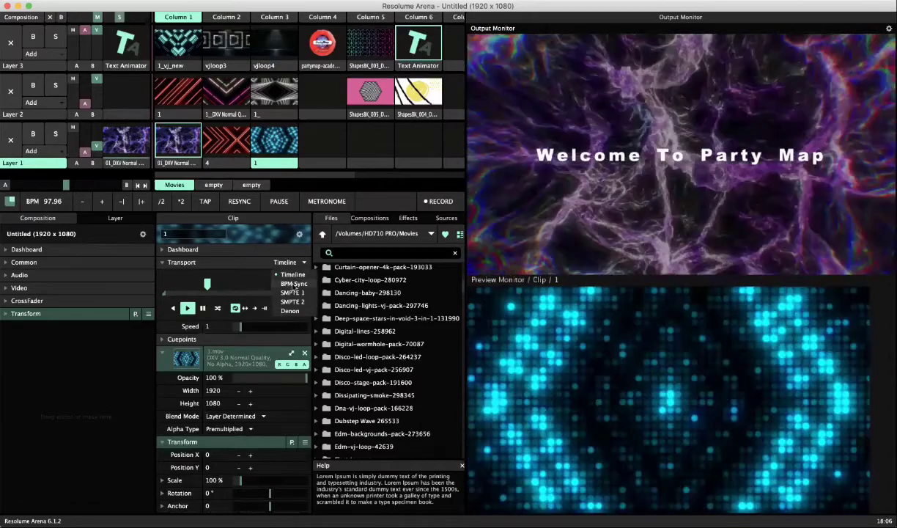
pyautogui.click(293, 283)
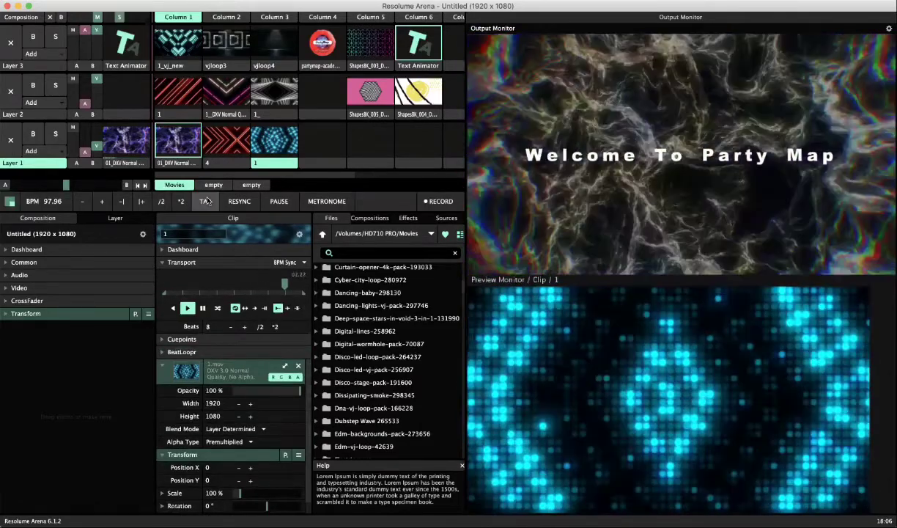
pyautogui.click(207, 201)
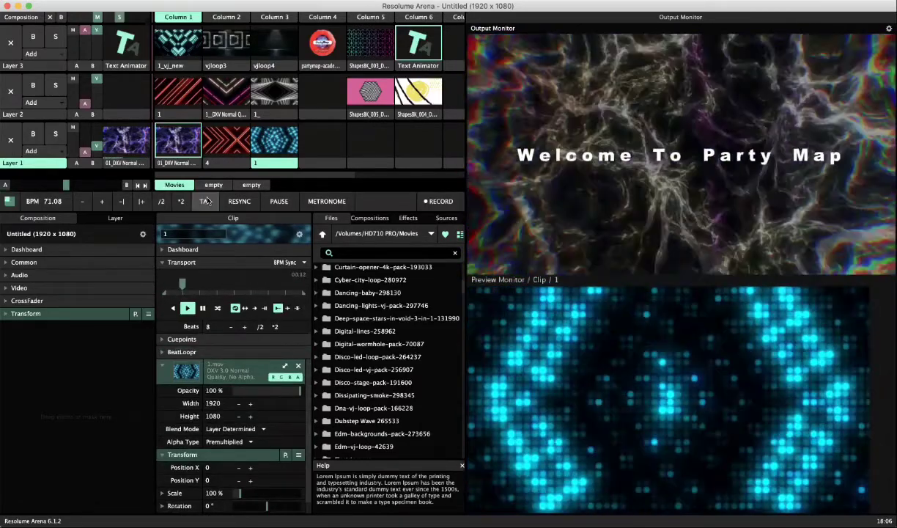
pyautogui.click(207, 201)
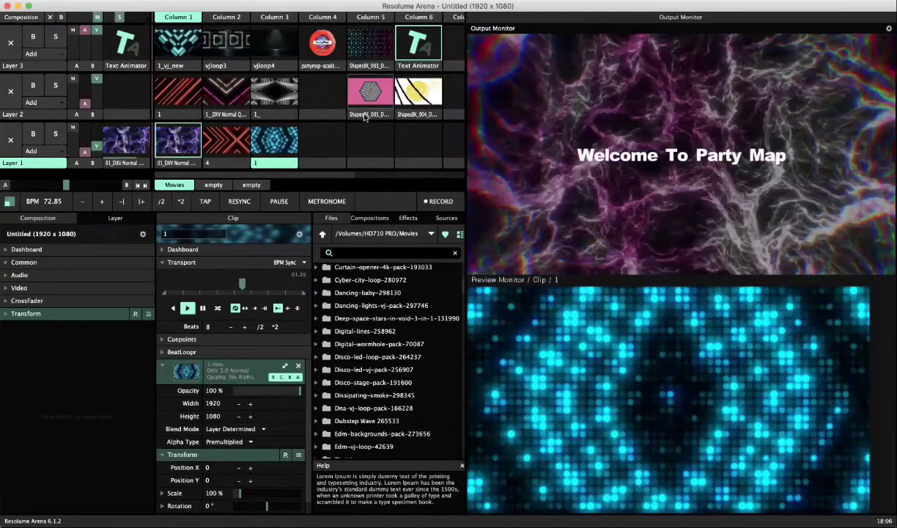
# - Launch ShapesBK_005 on Layer 2, raise its V fader fully, and fade Layer 3's text out
pyautogui.click(370, 114)
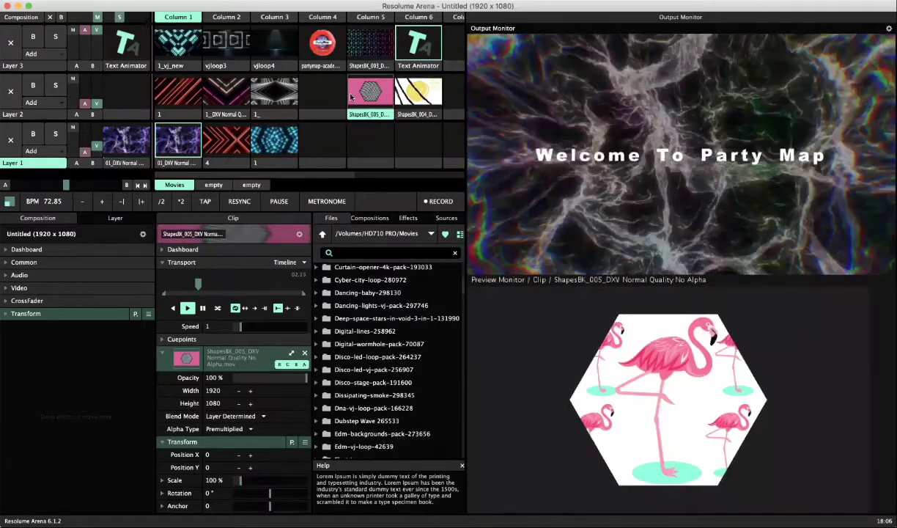
pyautogui.click(336, 96)
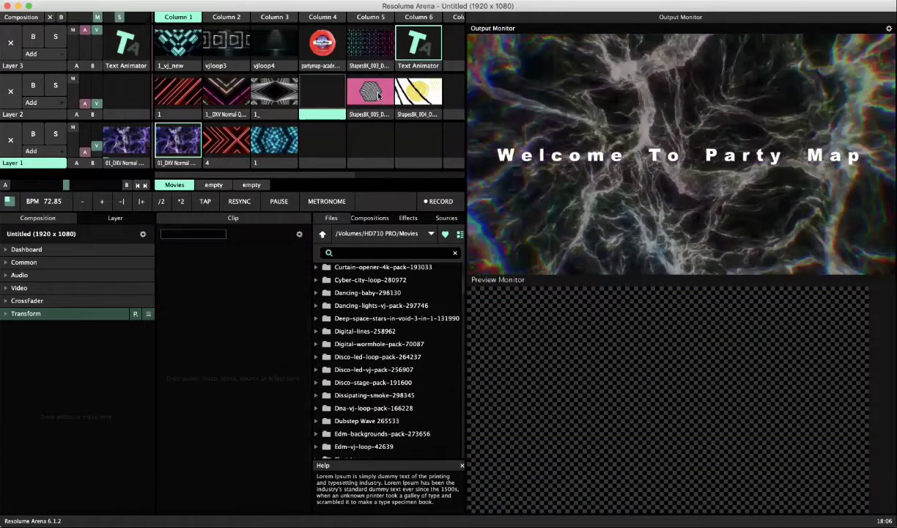
pyautogui.click(376, 93)
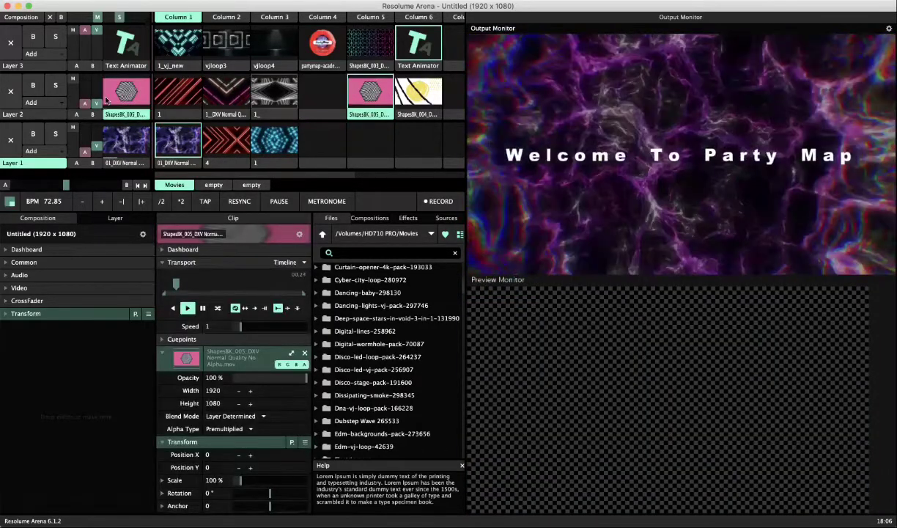
pyautogui.moveTo(96, 104); pyautogui.dragTo(95, 85)
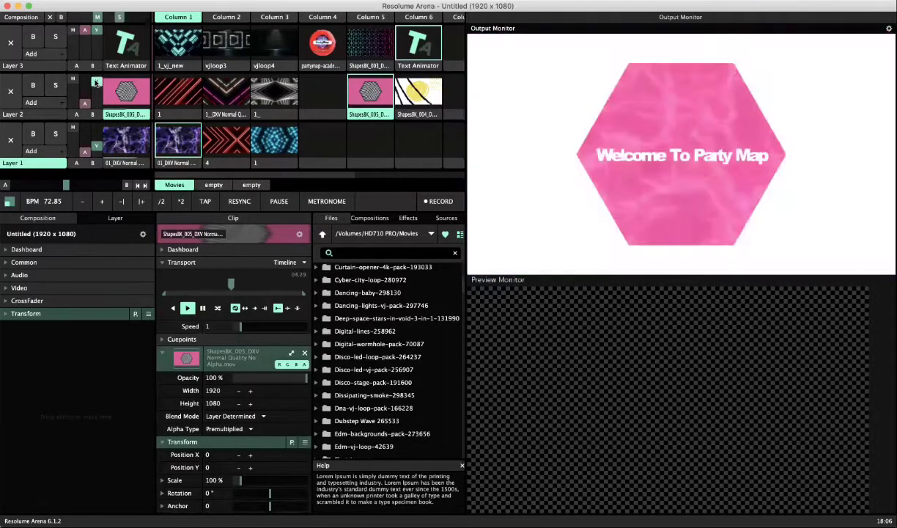
pyautogui.moveTo(97, 88); pyautogui.dragTo(96, 87)
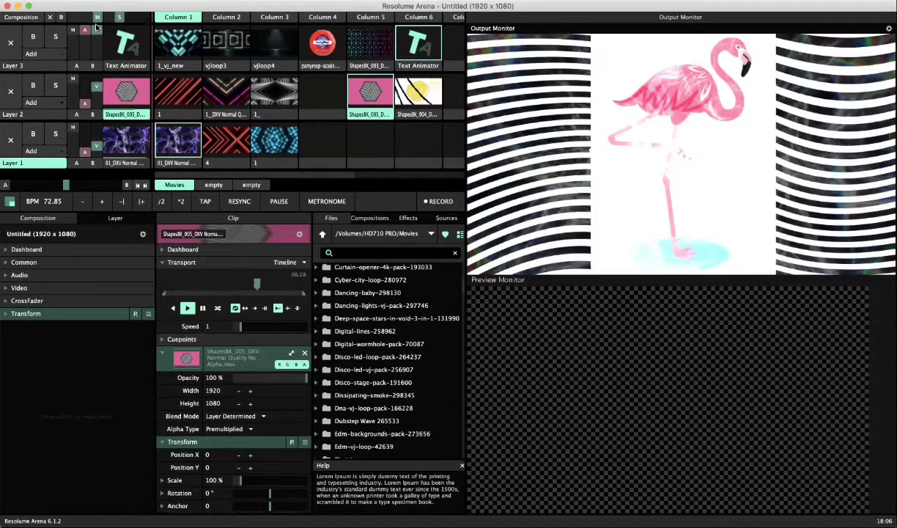
pyautogui.moveTo(96, 29); pyautogui.dragTo(96, 54)
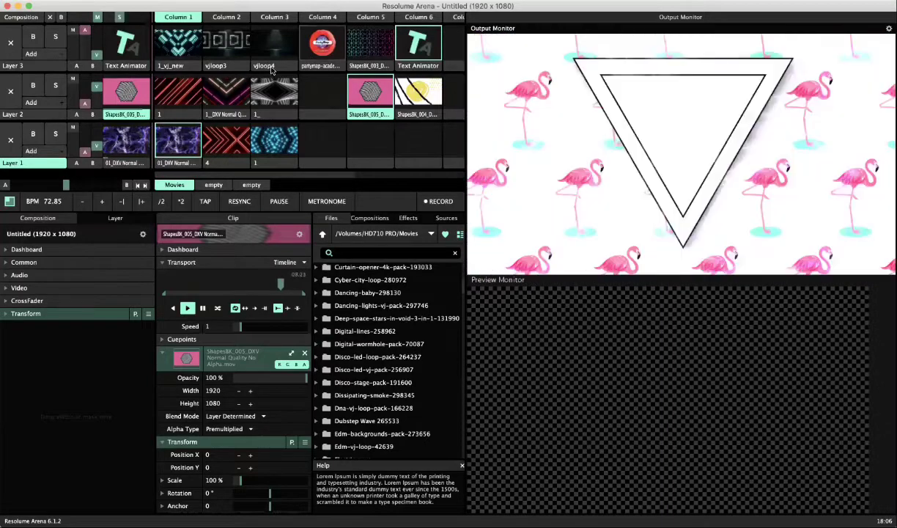
pyautogui.click(269, 50)
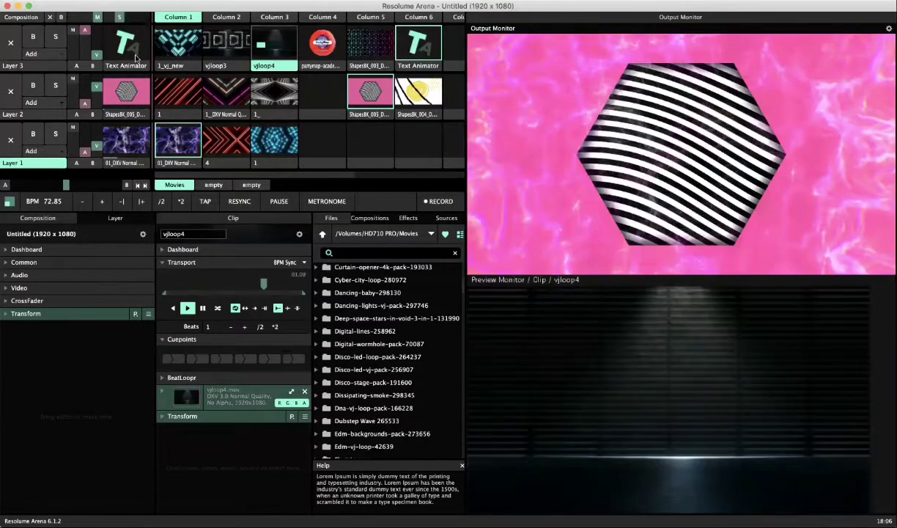
# - Play vjloop4 at full opacity with a 1/4-beat loop, then trigger ShapesBK_003 in Column 5
pyautogui.click(269, 50)
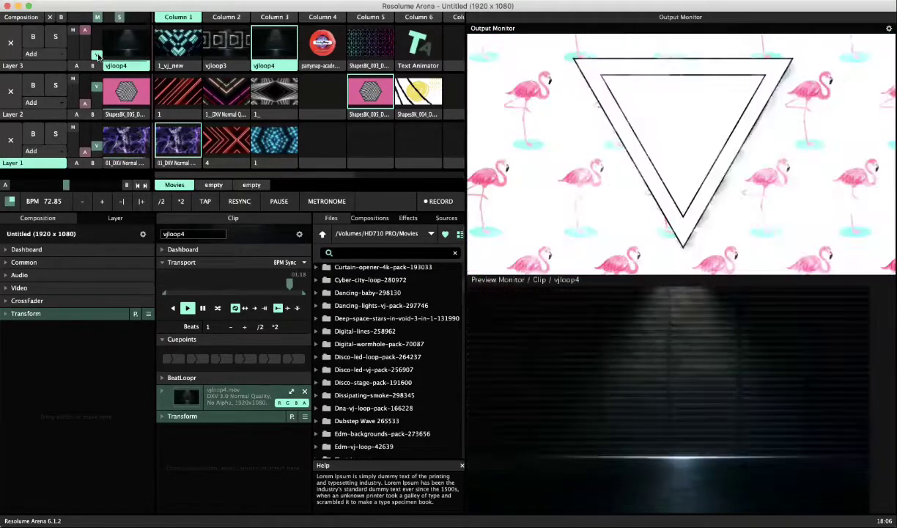
pyautogui.moveTo(96, 55); pyautogui.dragTo(96, 31)
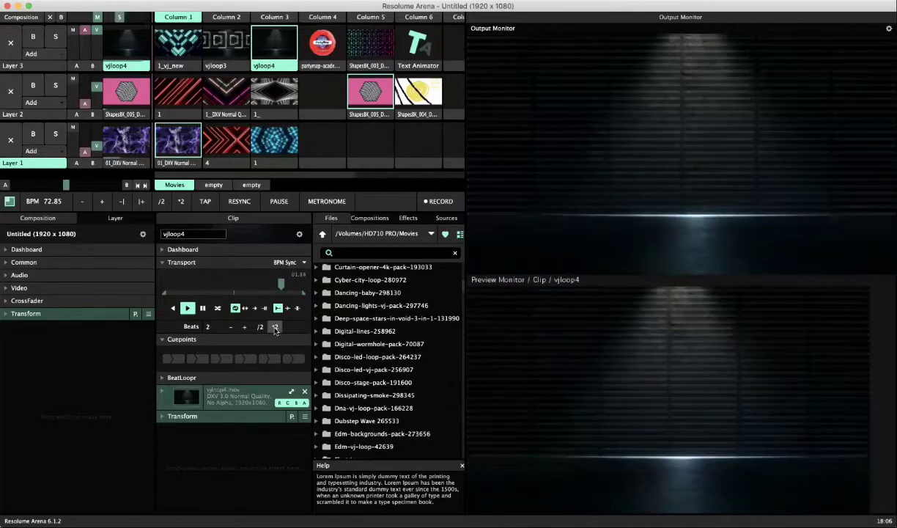
pyautogui.click(275, 326)
pyautogui.click(260, 327)
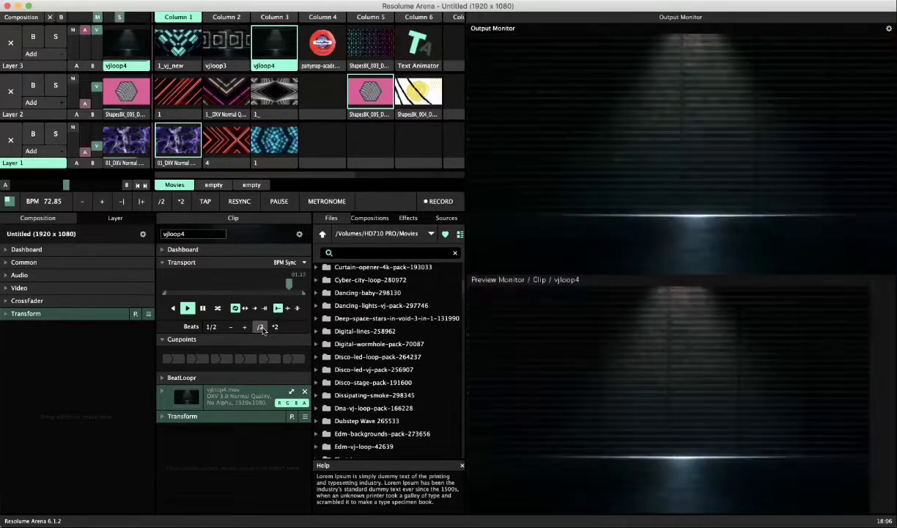
pyautogui.click(261, 327)
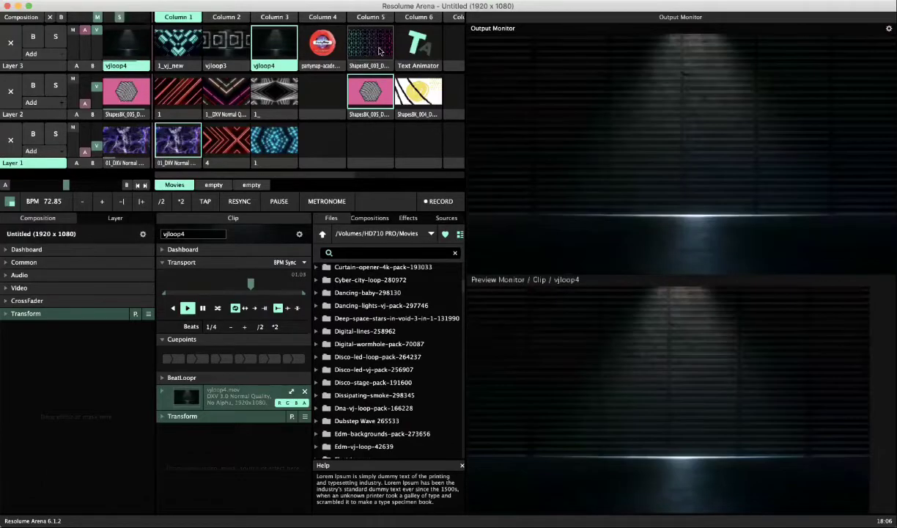
pyautogui.click(381, 51)
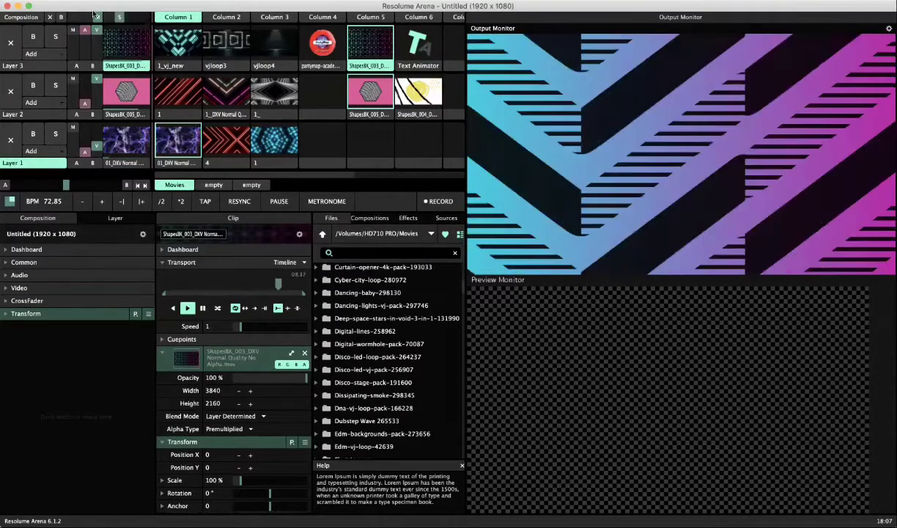
# - Move the PartyMap logo to Layer 1, mix in the chevron loop, then clear all playback
pyautogui.moveTo(311, 66); pyautogui.dragTo(323, 141)
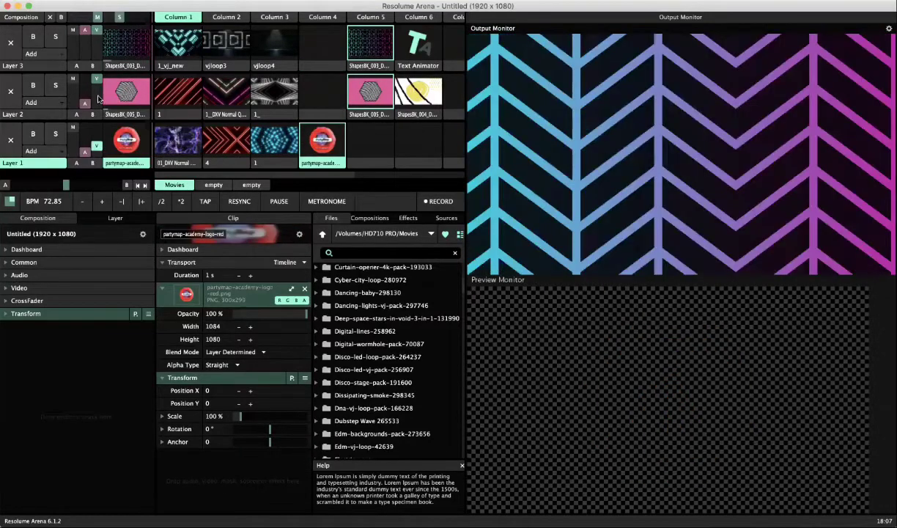
pyautogui.moveTo(97, 81); pyautogui.dragTo(96, 104)
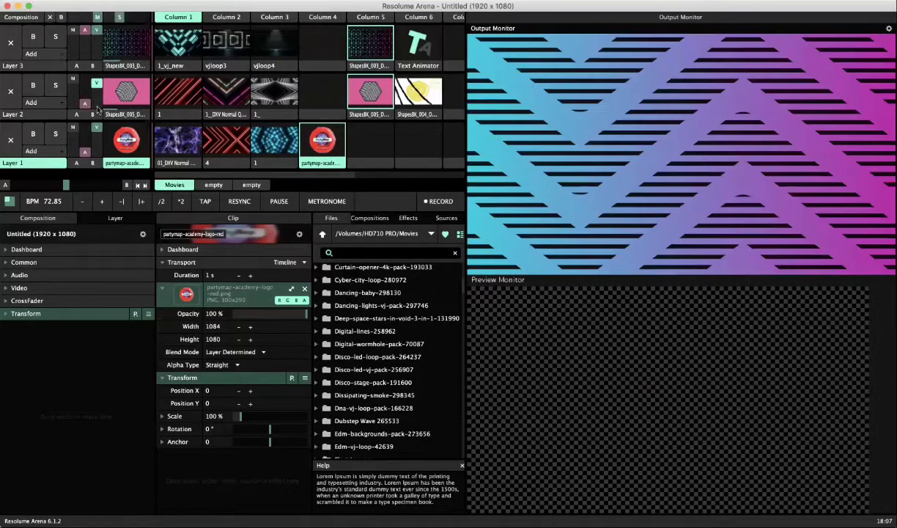
pyautogui.click(224, 93)
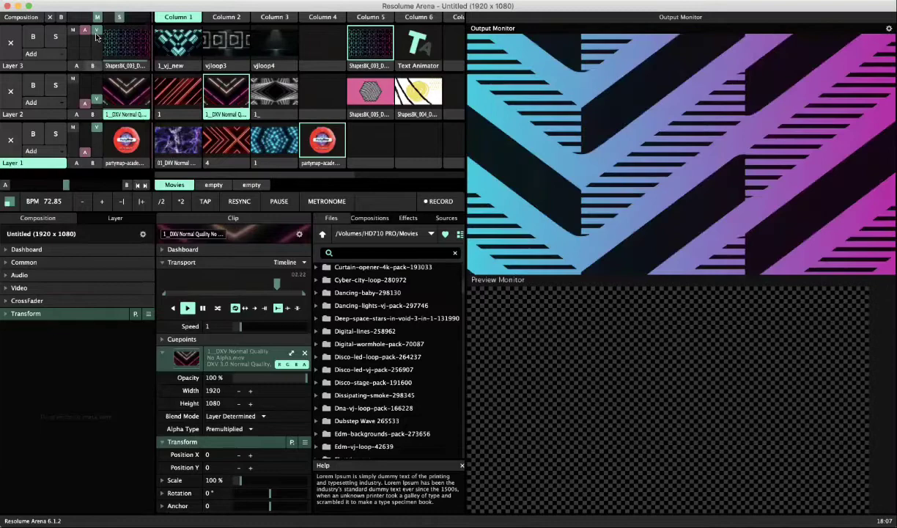
pyautogui.moveTo(96, 35); pyautogui.dragTo(97, 54)
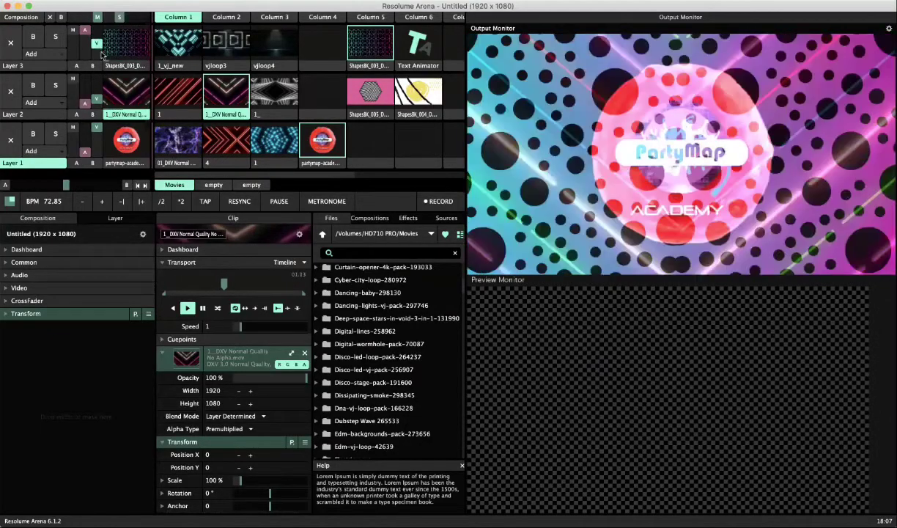
pyautogui.click(322, 48)
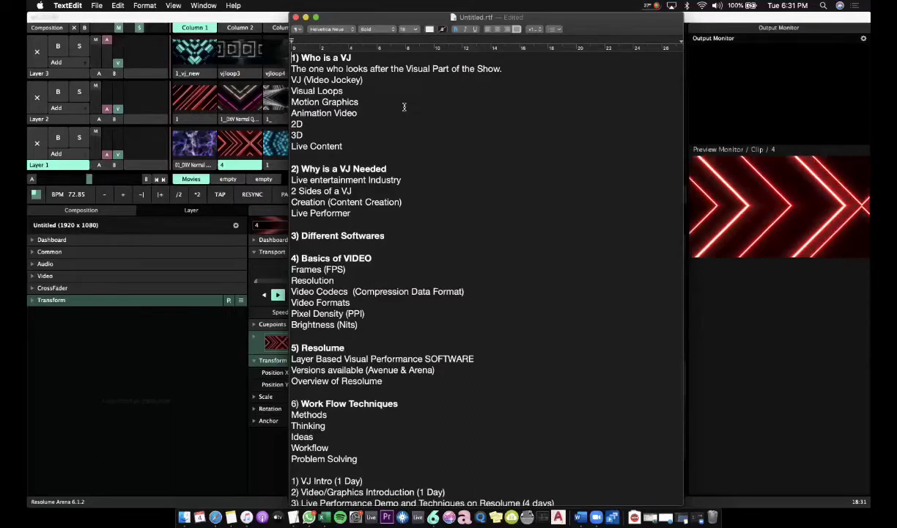
pyautogui.scroll(-1, 404, 107)
pyautogui.scroll(-2, 404, 107)
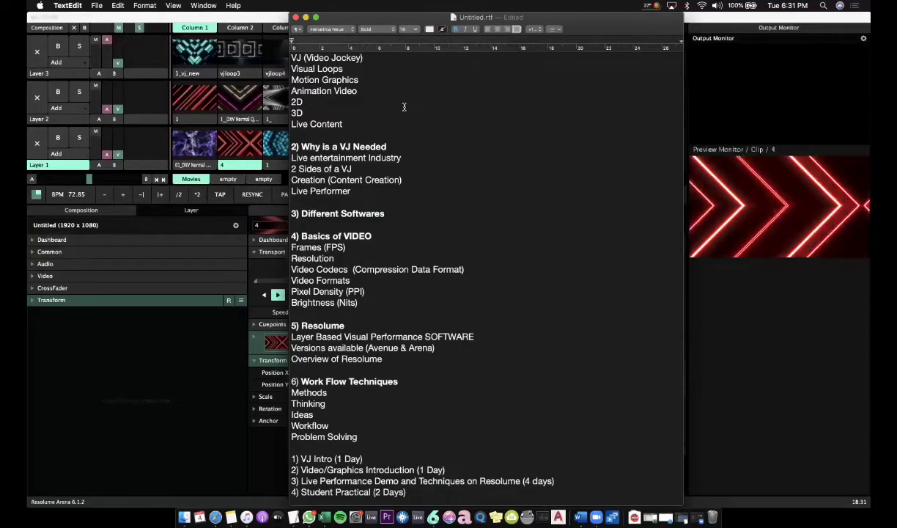
pyautogui.scroll(2, 404, 107)
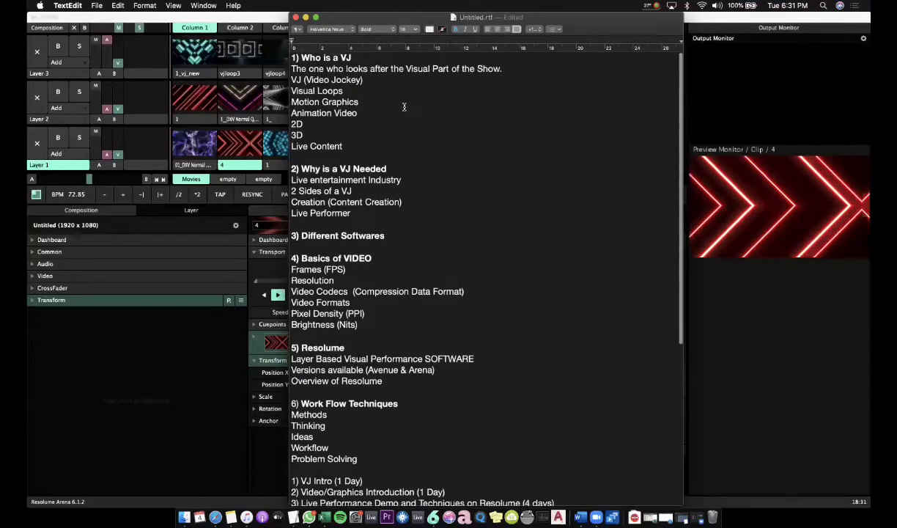